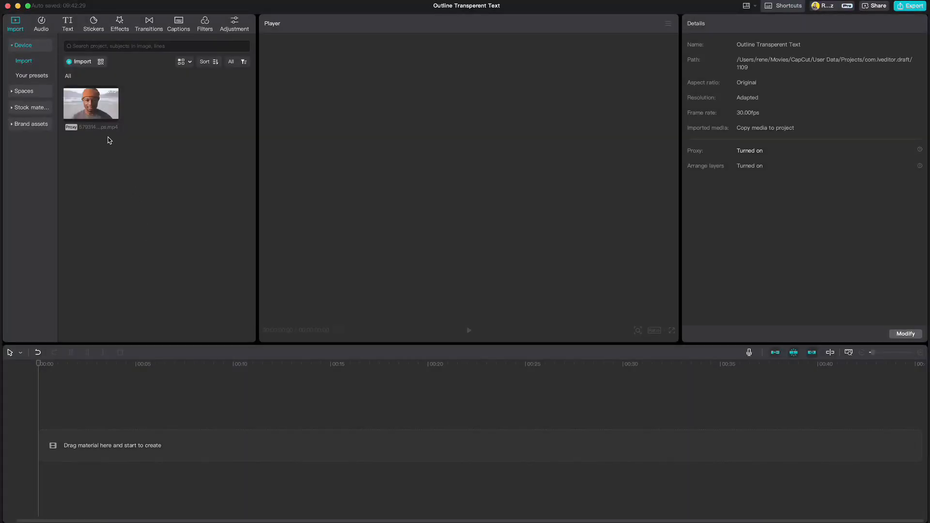
# Add the beach clip to the timeline and duplicate it onto a track above.
pyautogui.moveTo(92, 104)
pyautogui.click(113, 118)
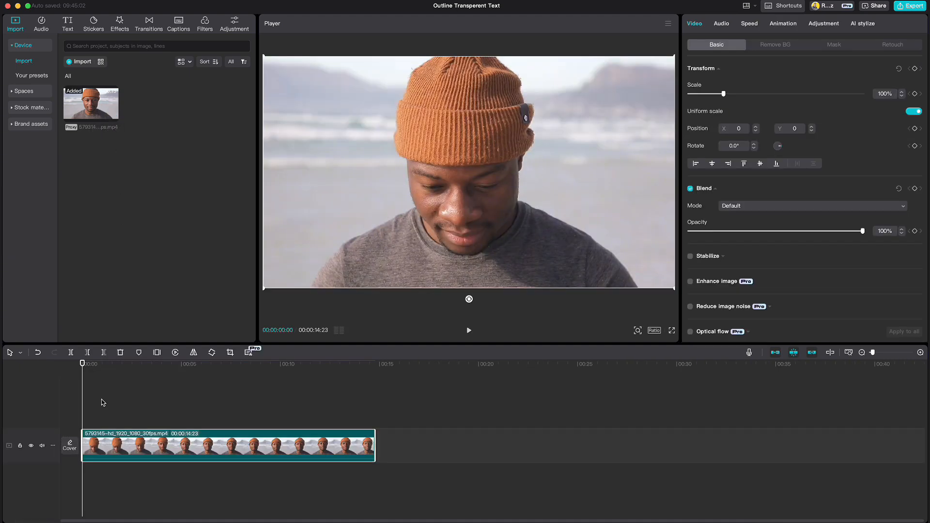
pyautogui.hotkey('ctrl', 'c')
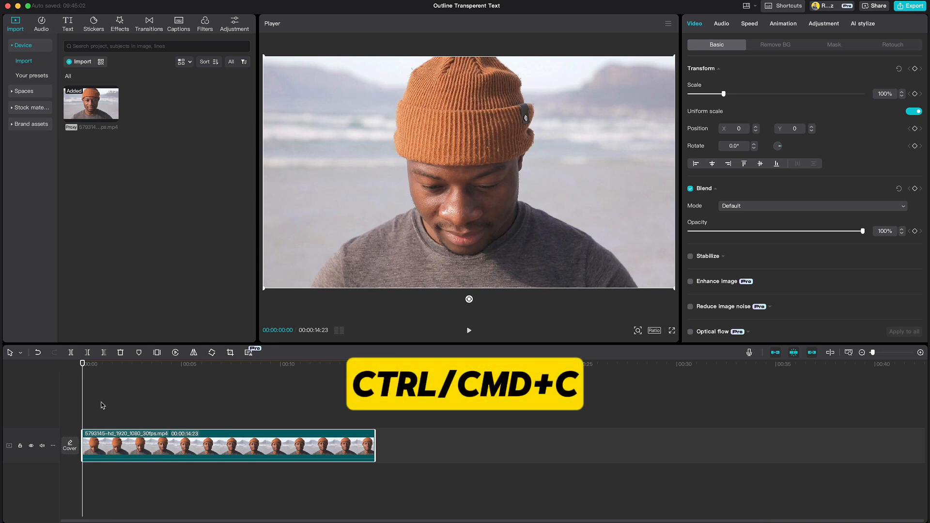
pyautogui.hotkey('ctrl', 'v')
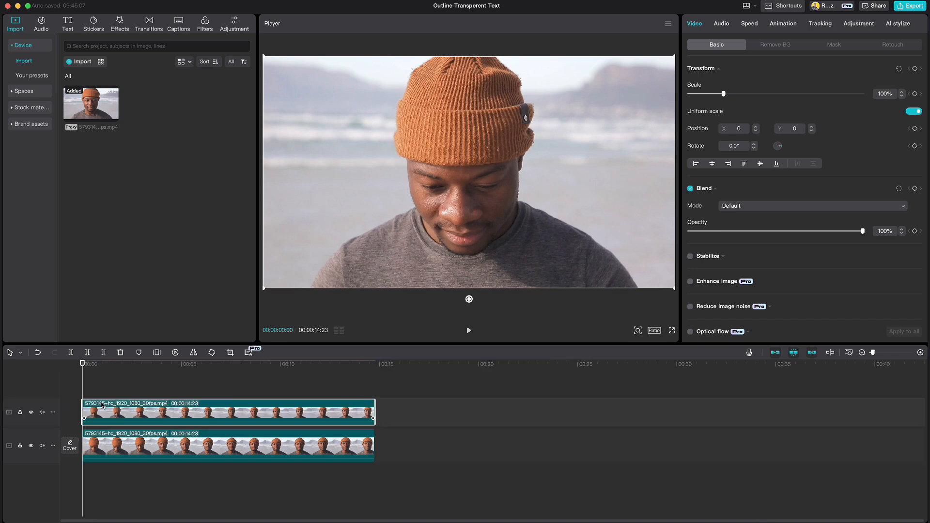
# Turn on Auto removal in Remove BG for the upper copy of the clip.
pyautogui.click(772, 45)
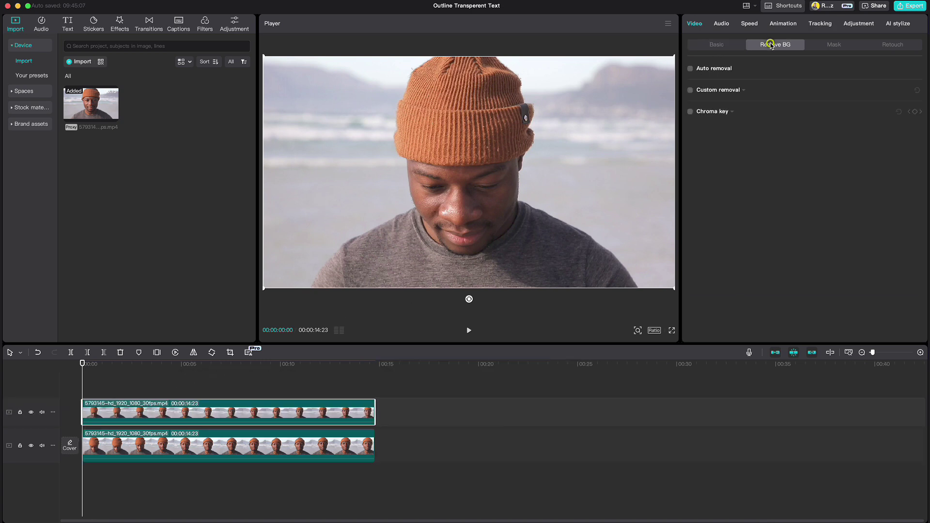
pyautogui.click(691, 69)
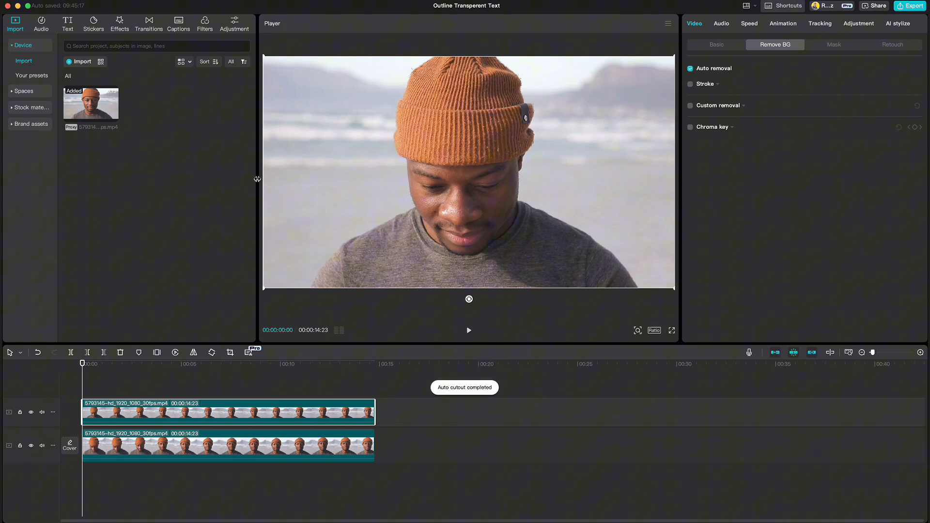
# Add a default text clip reading BEACH in the ZY Modern font.
pyautogui.click(68, 24)
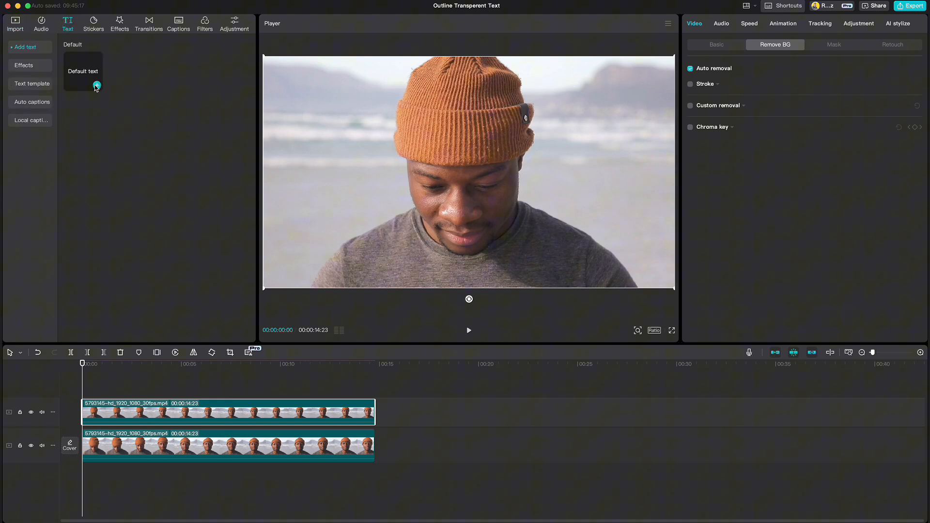
pyautogui.click(96, 86)
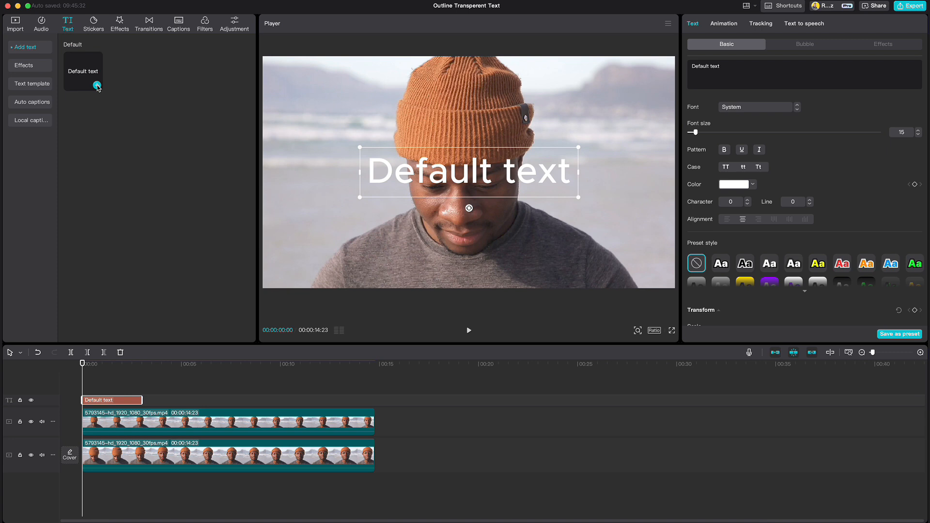
pyautogui.moveTo(728, 66); pyautogui.dragTo(677, 71)
pyautogui.write('BE')
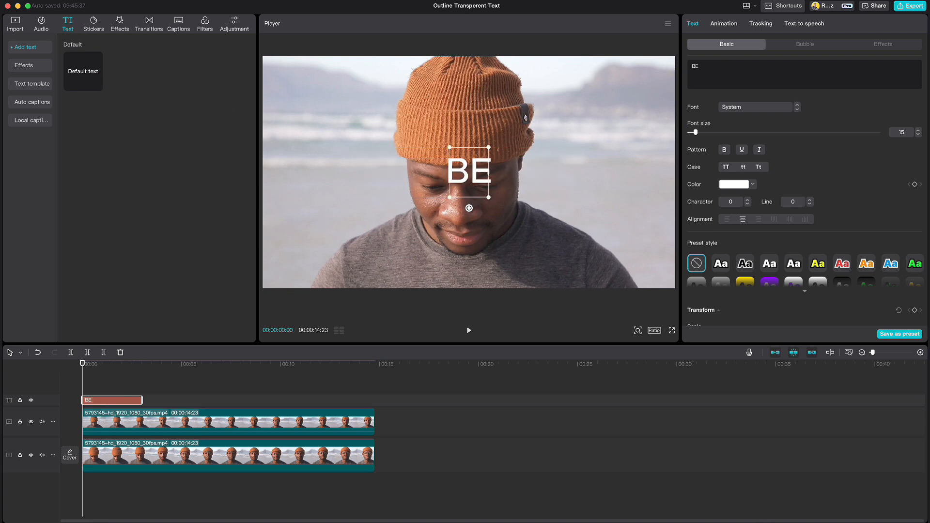
pyautogui.write('ACH')
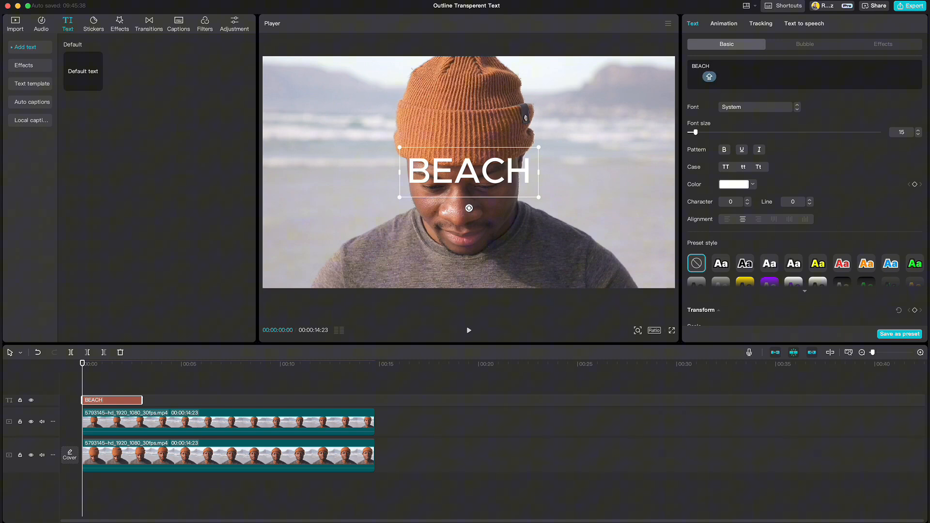
pyautogui.click(749, 108)
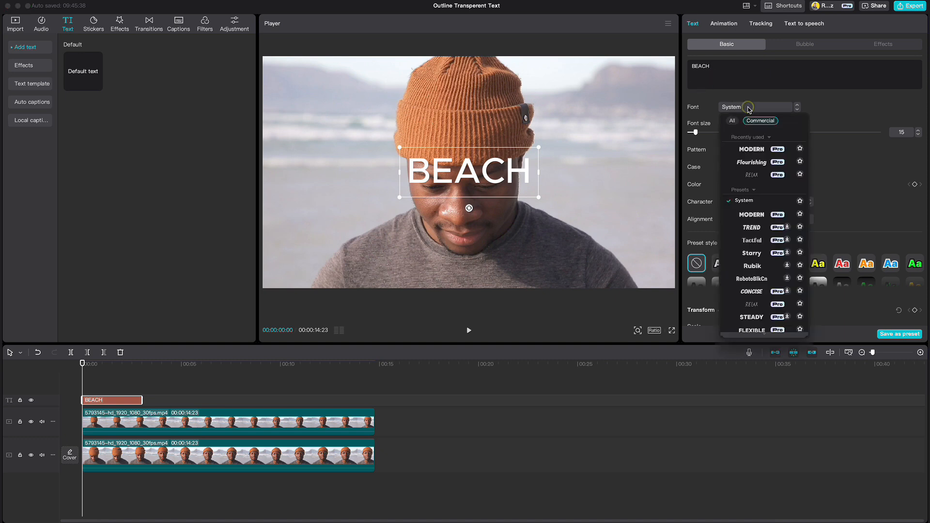
pyautogui.click(751, 150)
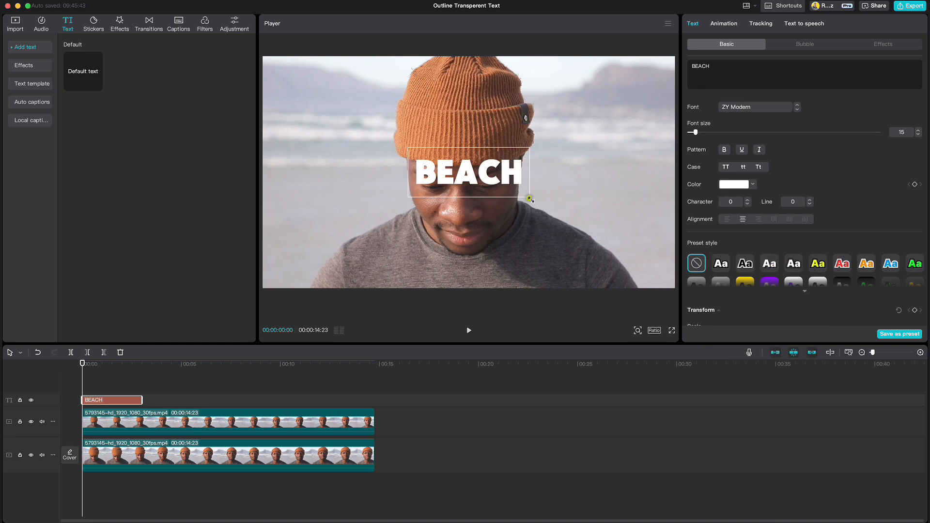
# Enlarge the BEACH title to fill the frame and colour it grey.
pyautogui.moveTo(530, 197); pyautogui.dragTo(644, 243)
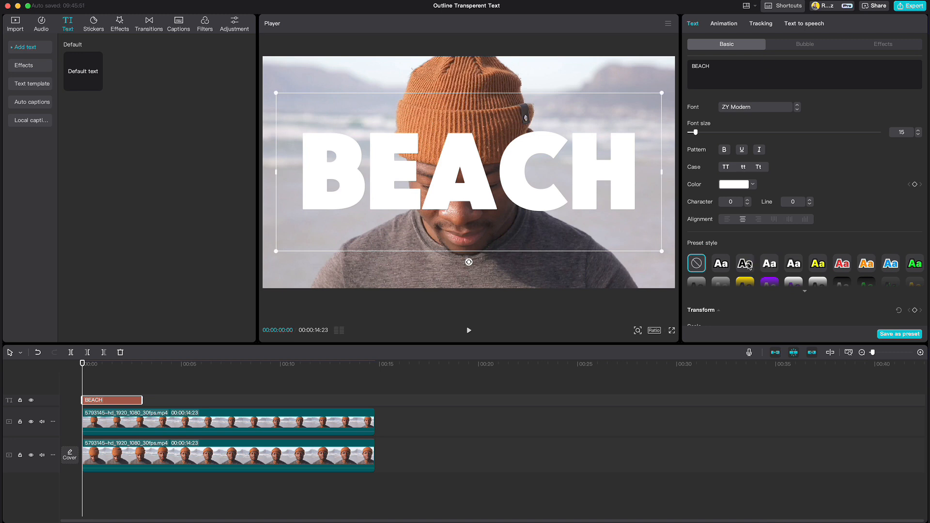
pyautogui.click(744, 184)
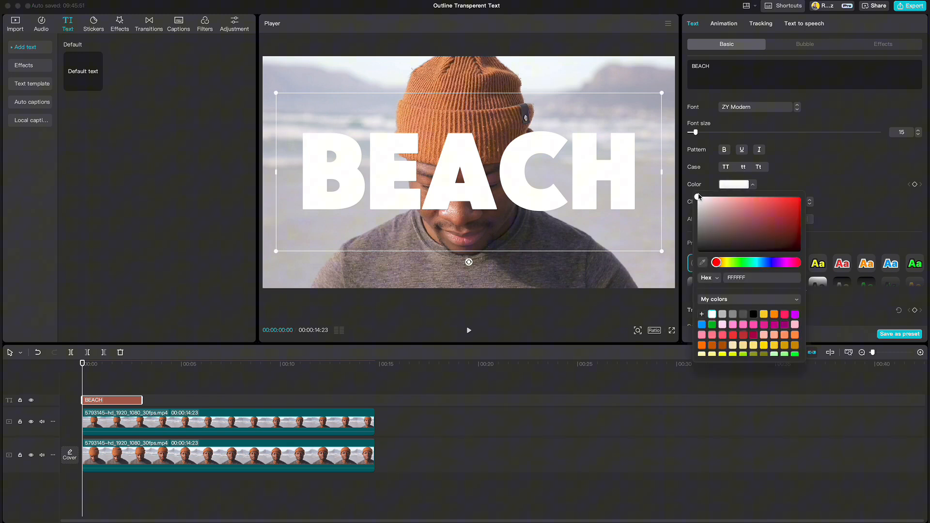
pyautogui.moveTo(701, 201); pyautogui.dragTo(698, 219)
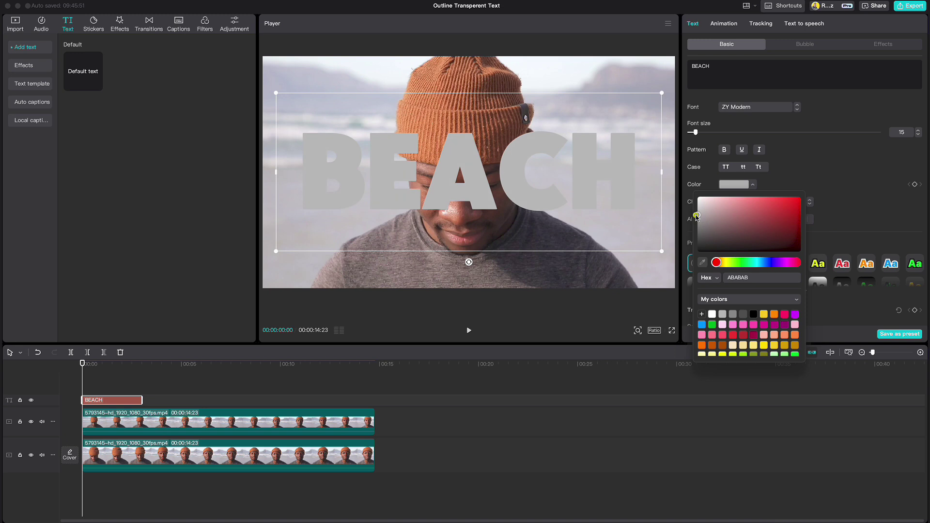
# Give the BEACH title a white Stroke thinned to about 8 thickness.
pyautogui.click(781, 176)
pyautogui.scroll(-3, 782, 177)
pyautogui.scroll(-2, 782, 177)
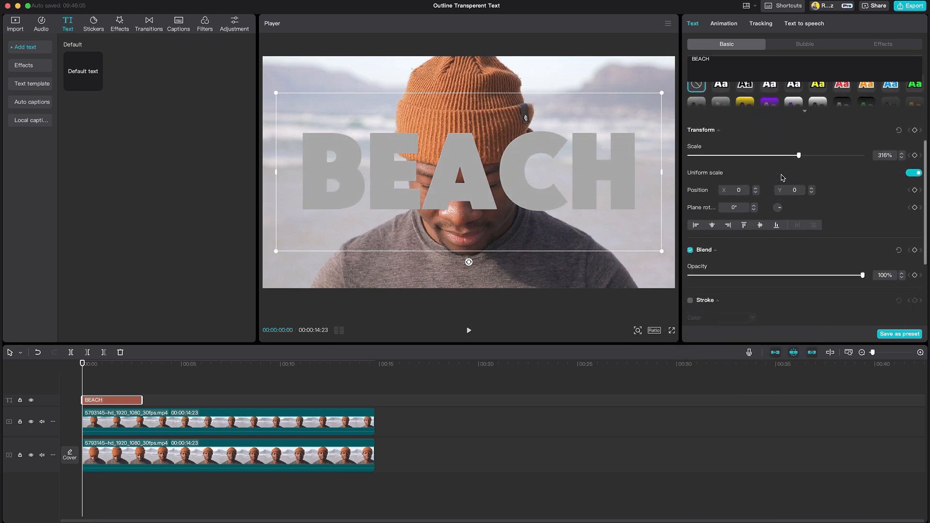
pyautogui.scroll(-3, 782, 177)
pyautogui.scroll(-1, 782, 177)
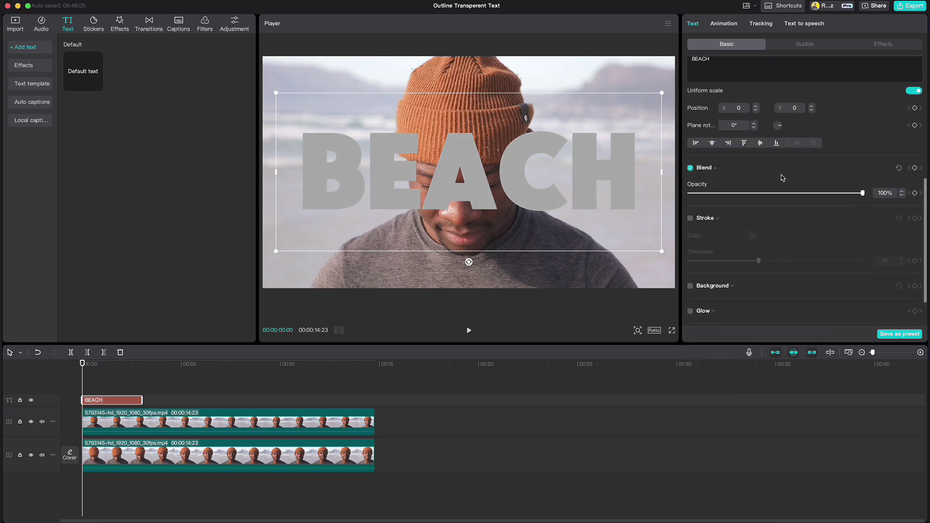
pyautogui.click(690, 219)
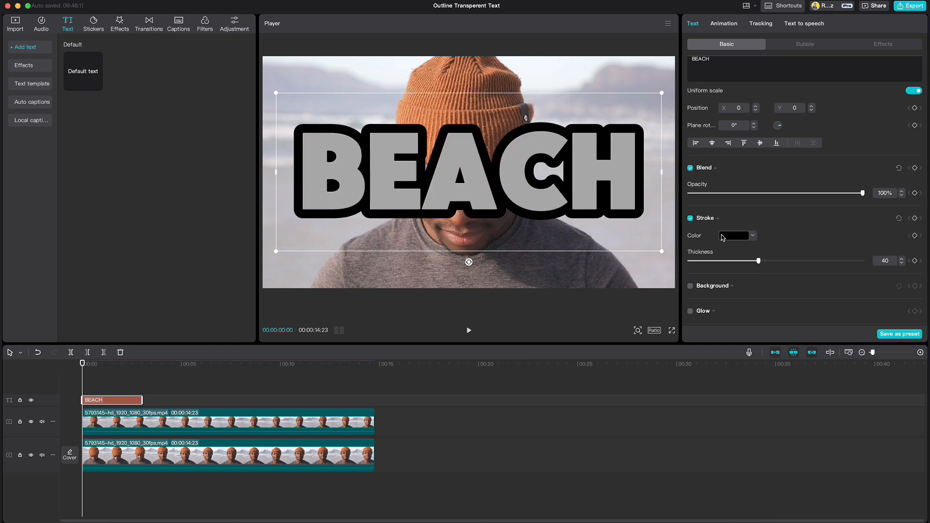
pyautogui.click(728, 237)
pyautogui.moveTo(716, 265); pyautogui.dragTo(688, 246)
pyautogui.click(801, 225)
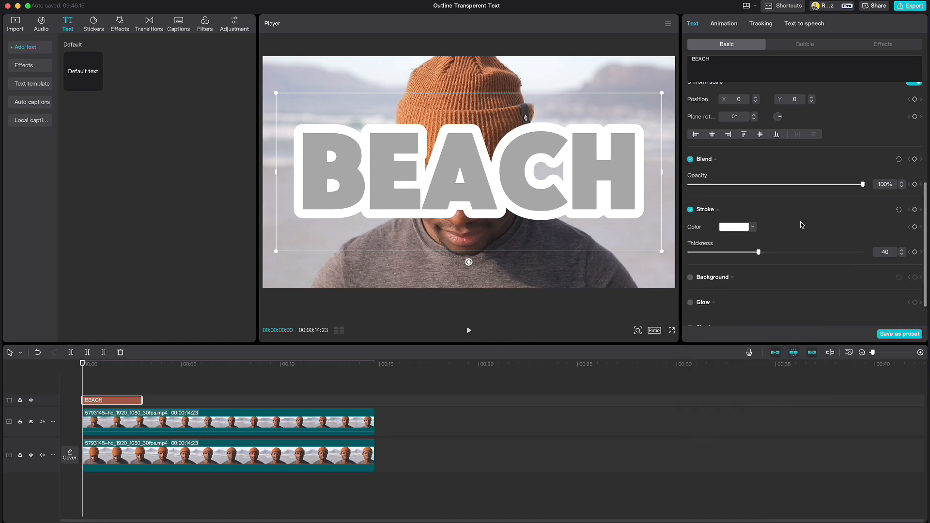
pyautogui.scroll(-2, 801, 225)
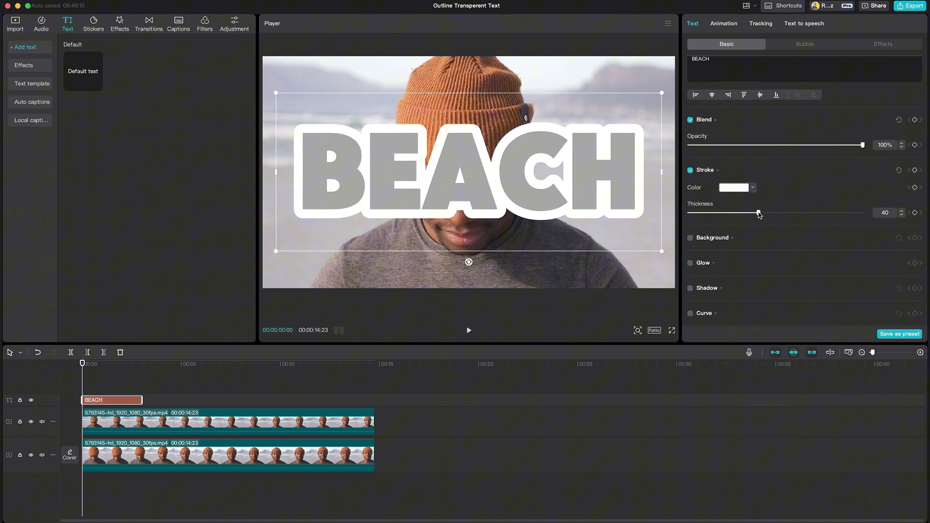
pyautogui.moveTo(759, 214); pyautogui.dragTo(703, 214)
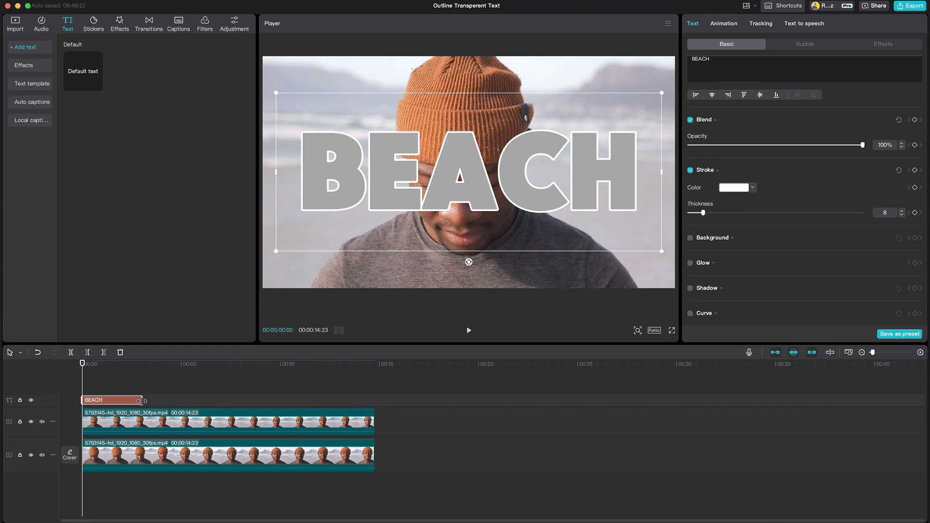
# Stretch the BEACH title across the whole clip, placed between the two video layers, and preview it.
pyautogui.moveTo(143, 400); pyautogui.dragTo(376, 409)
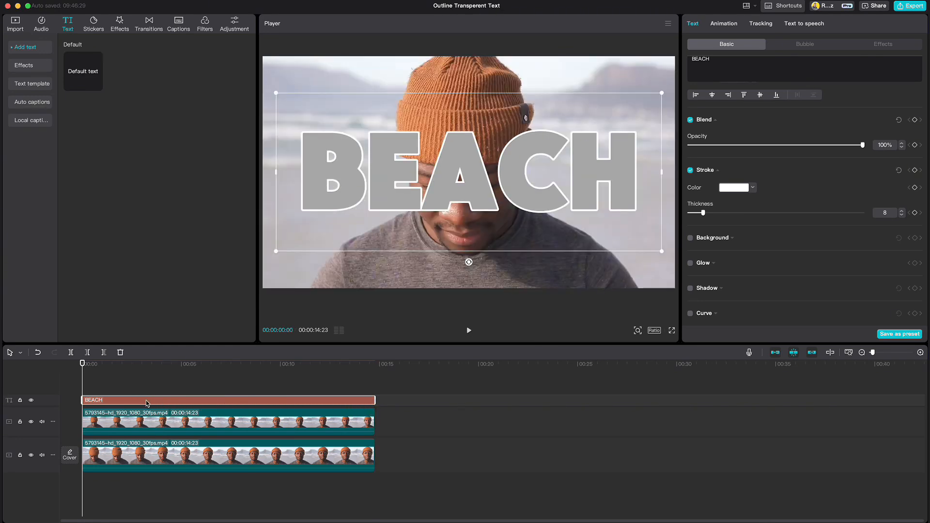
pyautogui.moveTo(128, 402); pyautogui.dragTo(125, 440)
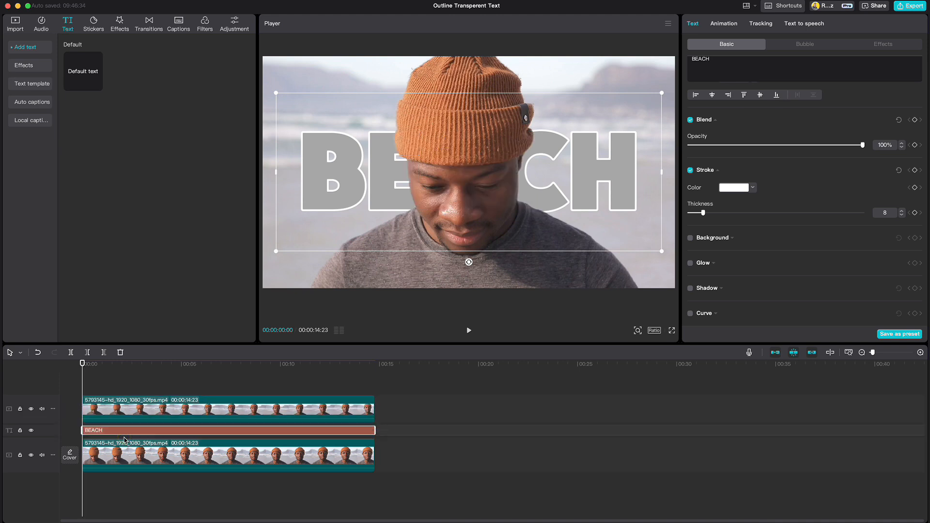
pyautogui.moveTo(82, 372); pyautogui.dragTo(372, 381)
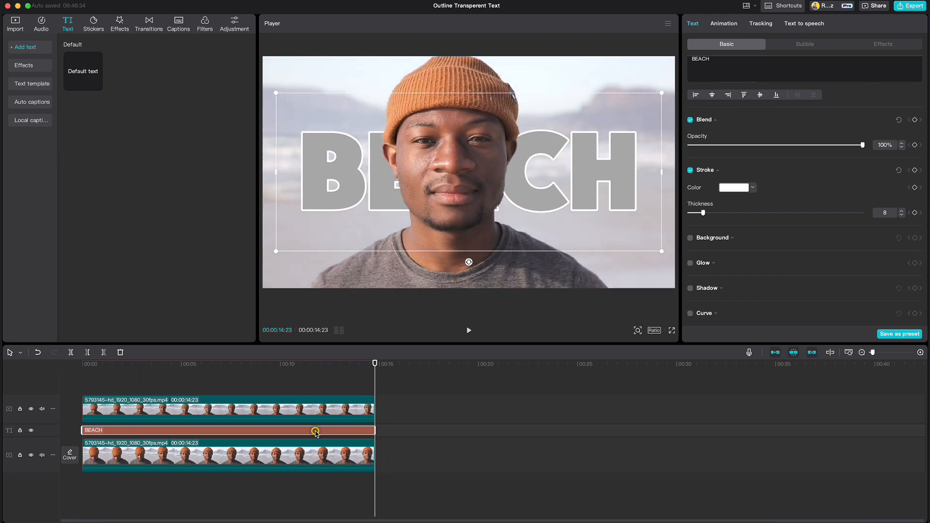
# Paste a second BEACH title after the video with black 000000 fill and outline thickness 11.
pyautogui.hotkey('ctrl', 'v')
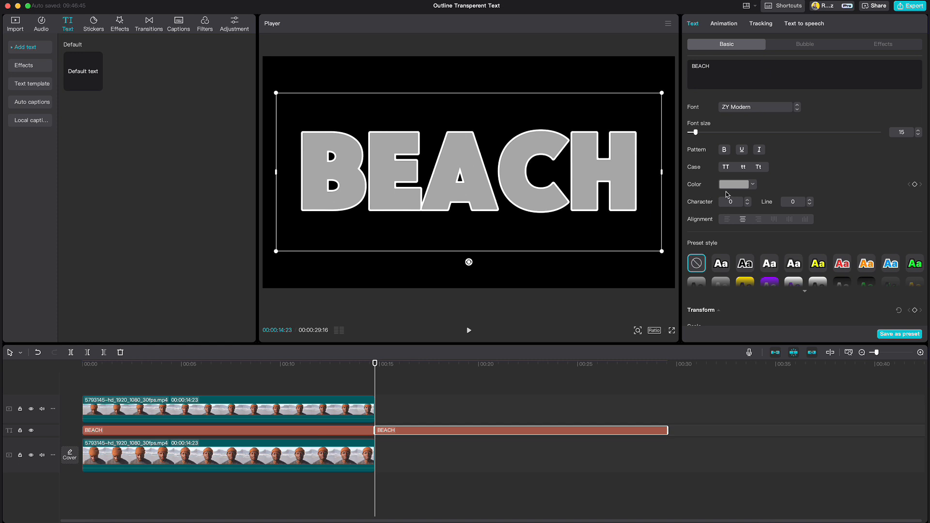
pyautogui.click(734, 184)
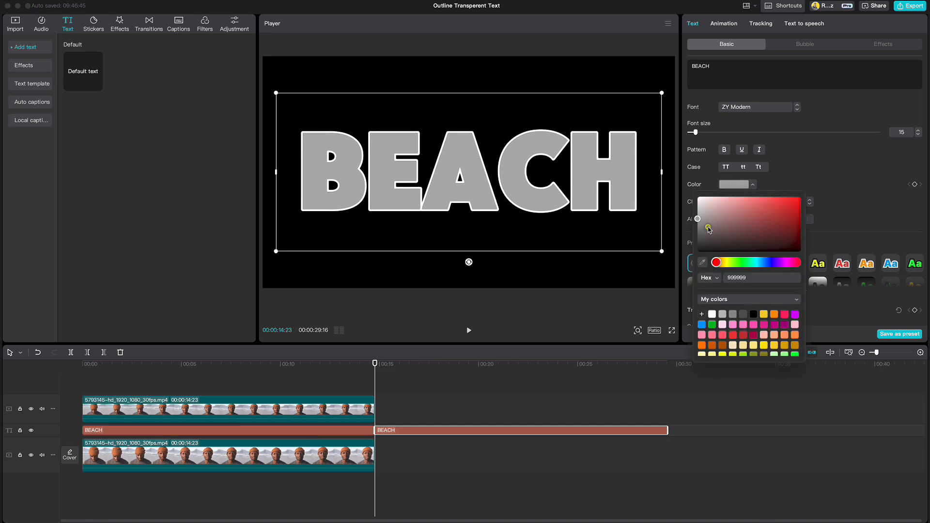
pyautogui.moveTo(709, 229); pyautogui.dragTo(697, 252)
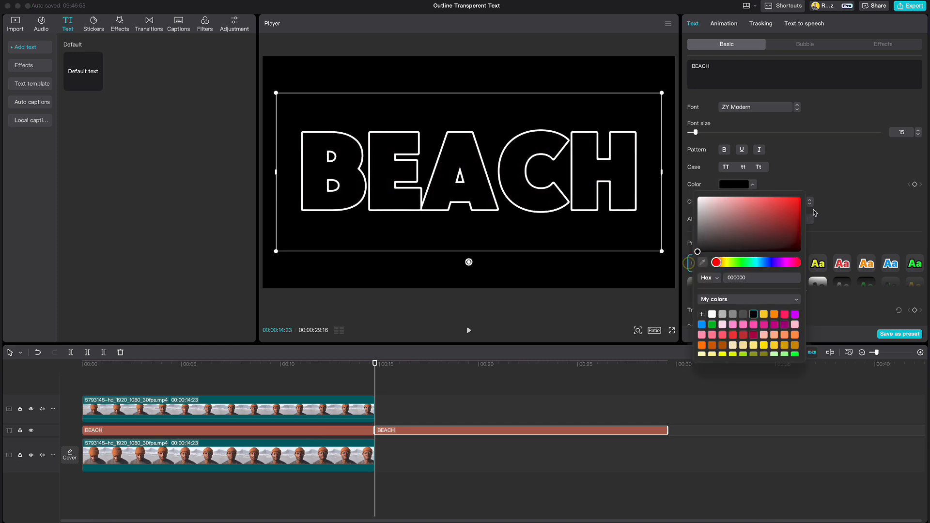
pyautogui.click(834, 201)
pyautogui.scroll(-3, 834, 201)
pyautogui.scroll(-3, 834, 201)
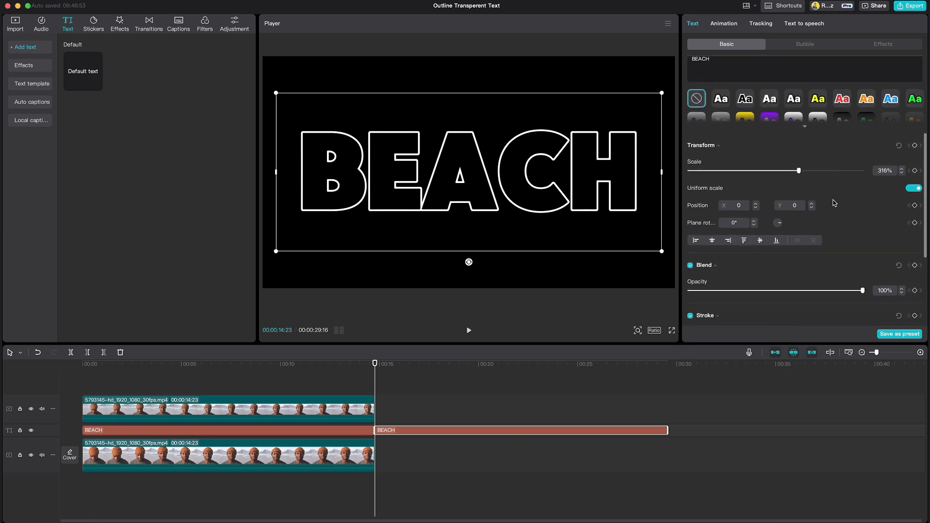
pyautogui.scroll(-2, 833, 202)
pyautogui.scroll(-2, 834, 202)
pyautogui.scroll(-2, 834, 202)
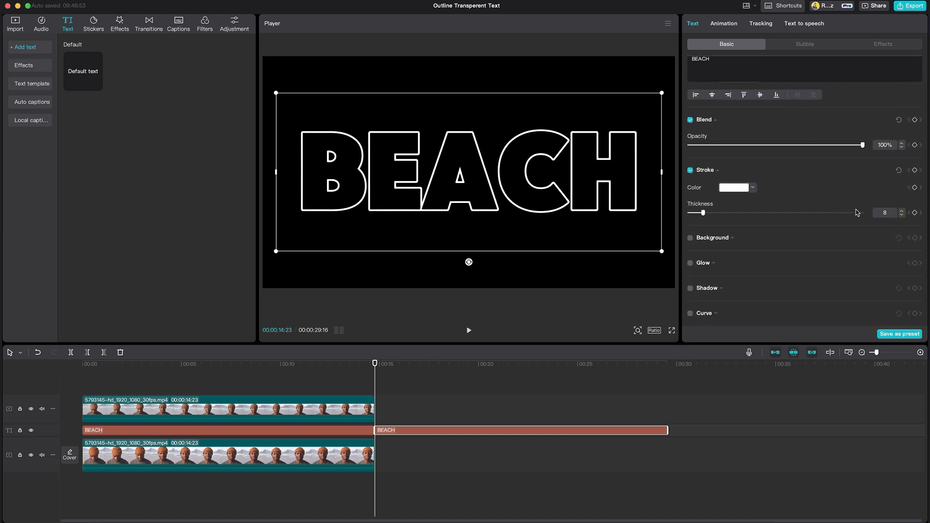
pyautogui.click(903, 212)
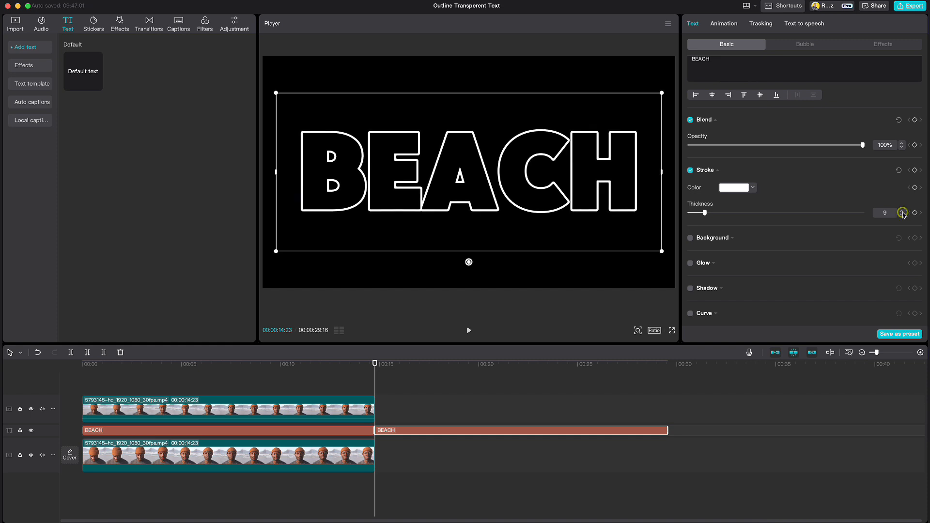
pyautogui.click(903, 212)
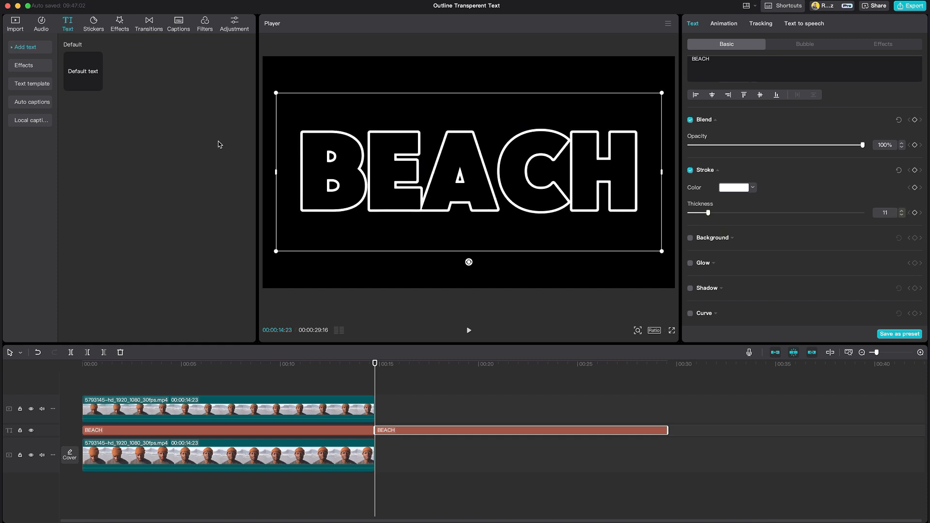
# Add a black stock clip after the video and insert a freeze frame from it.
pyautogui.click(14, 22)
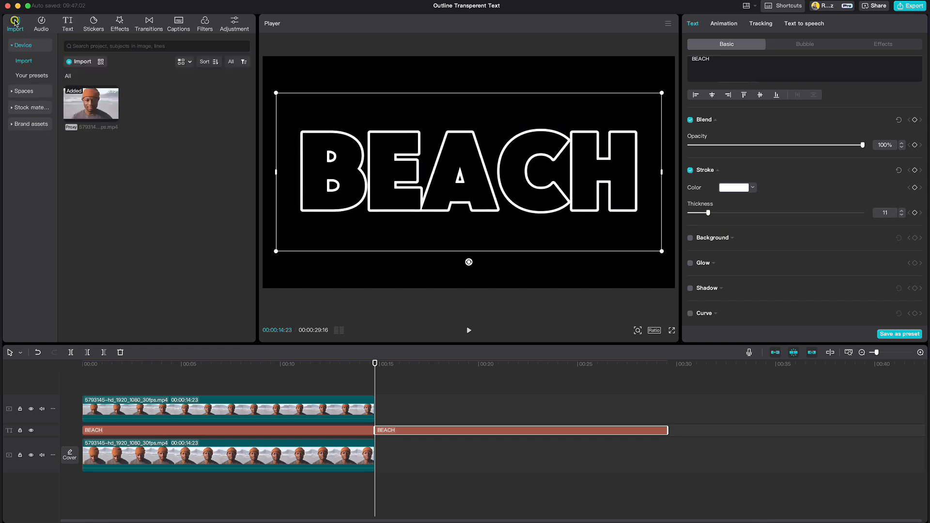
pyautogui.click(21, 109)
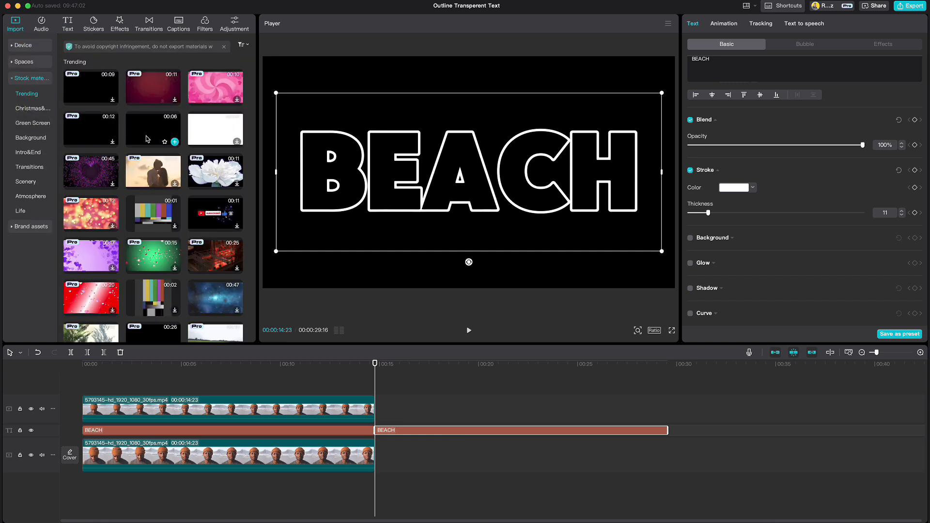
pyautogui.click(175, 143)
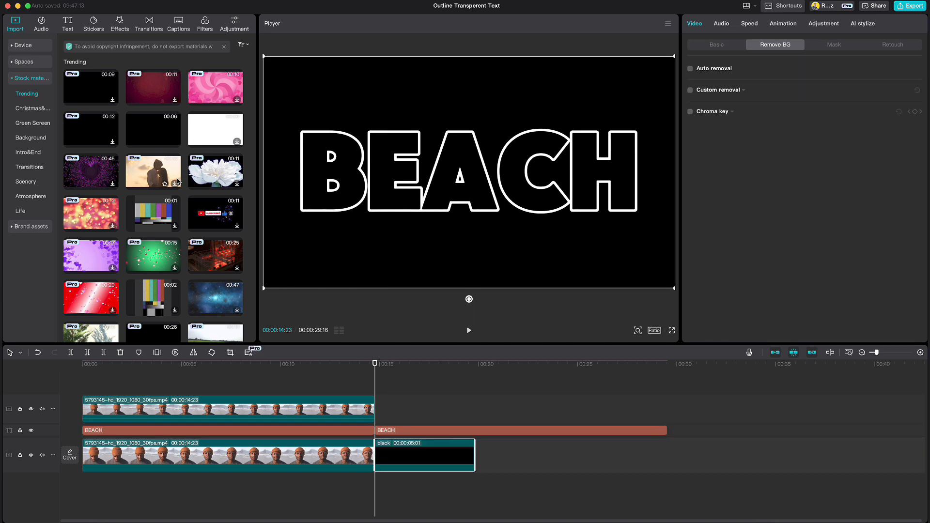
pyautogui.click(158, 353)
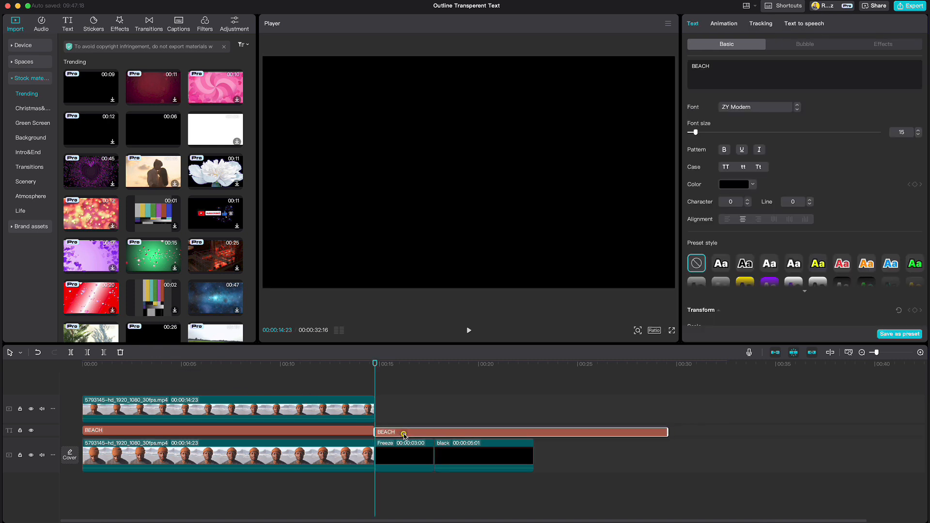
# Move the second title to the playhead, delete the black clip, and extend the freeze clip to the title's length.
pyautogui.moveTo(462, 433); pyautogui.dragTo(403, 434)
pyautogui.click(468, 453)
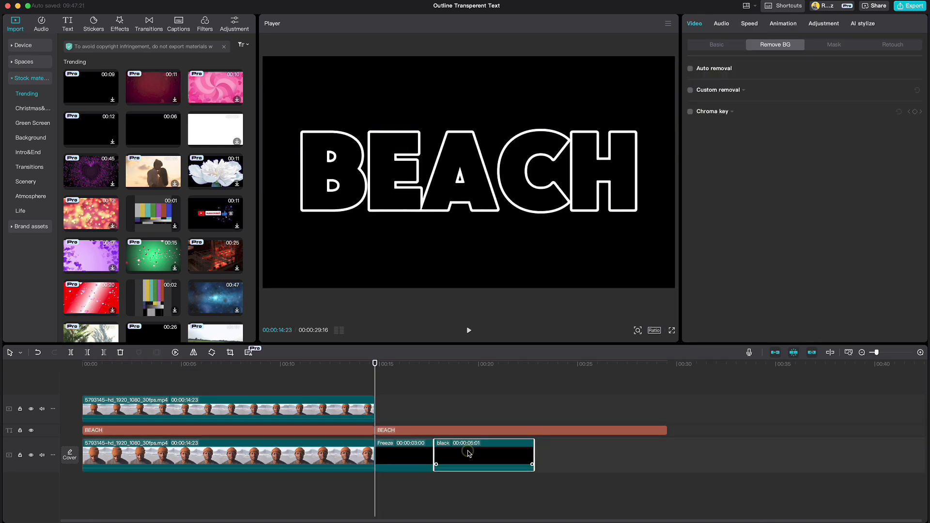
pyautogui.press('Delete')
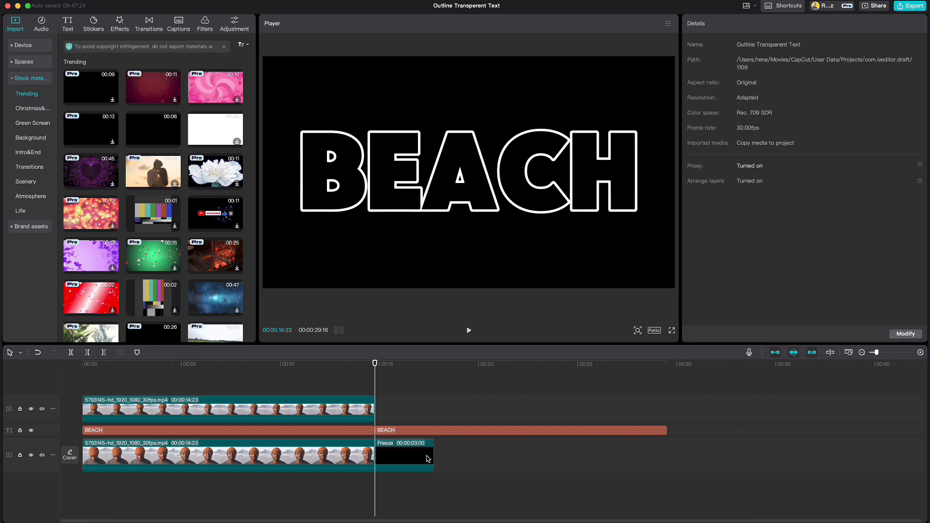
pyautogui.click(424, 457)
pyautogui.moveTo(433, 455); pyautogui.dragTo(663, 462)
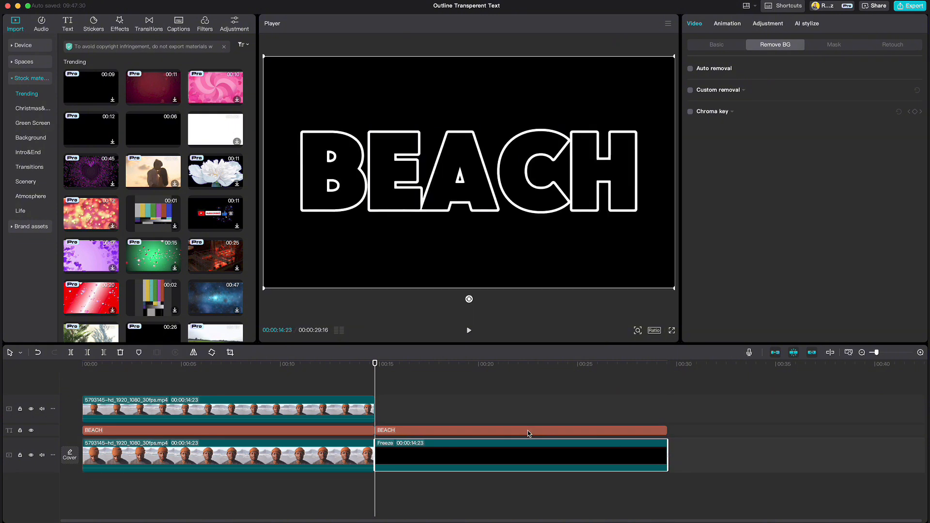
# Merge the second title and freeze clip into a compound clip and move it to a top track at 0:00.
pyautogui.click(488, 430)
pyautogui.keyDown('super'); pyautogui.click(509, 455); pyautogui.keyUp('super')
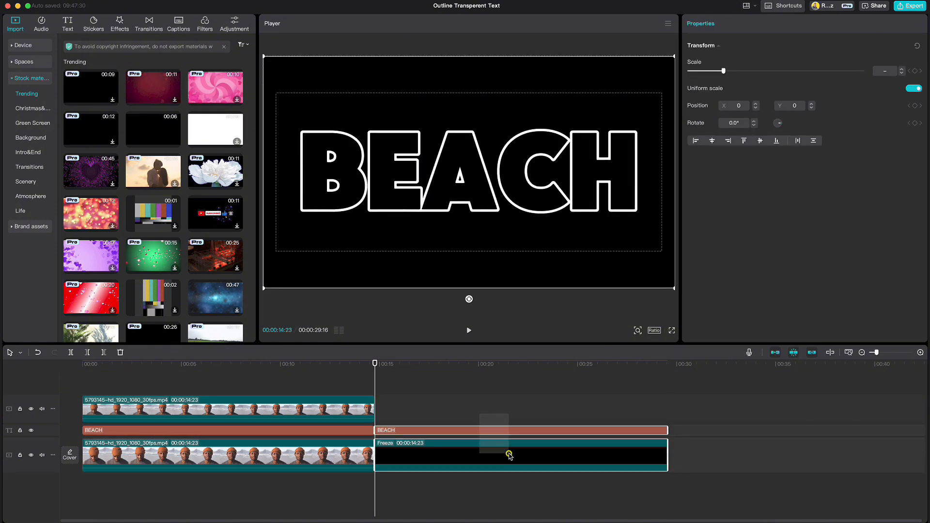
pyautogui.rightClick(510, 455)
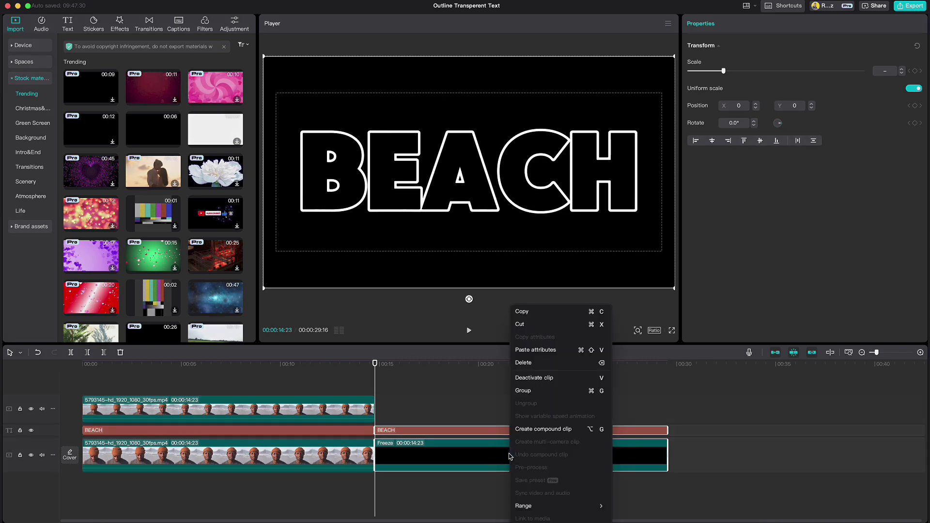
pyautogui.click(528, 432)
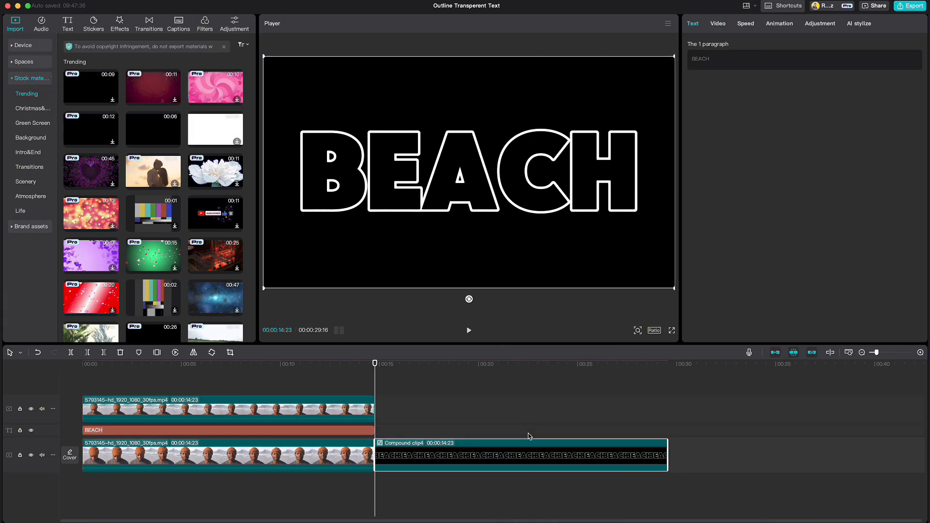
pyautogui.moveTo(465, 455); pyautogui.dragTo(171, 382)
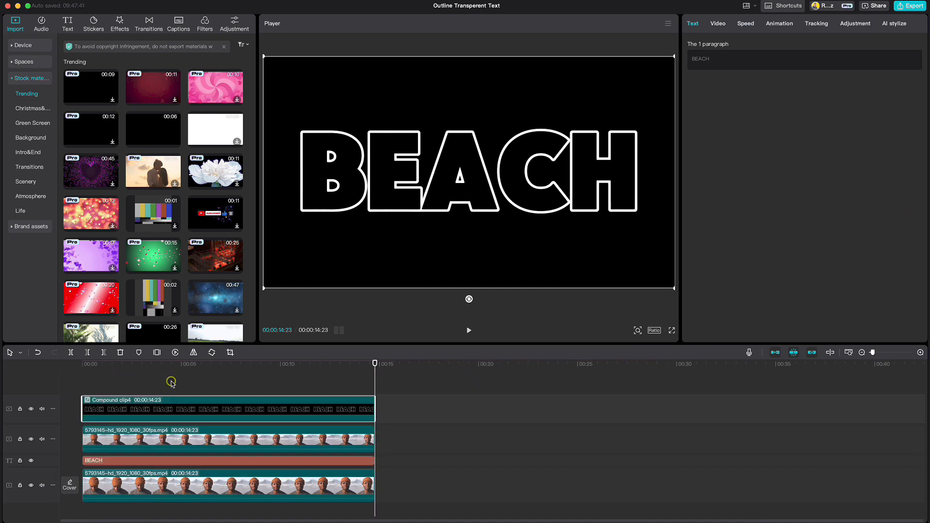
# Set the compound clip's Blend Mode to Brighten and play back the result from the start.
pyautogui.click(719, 24)
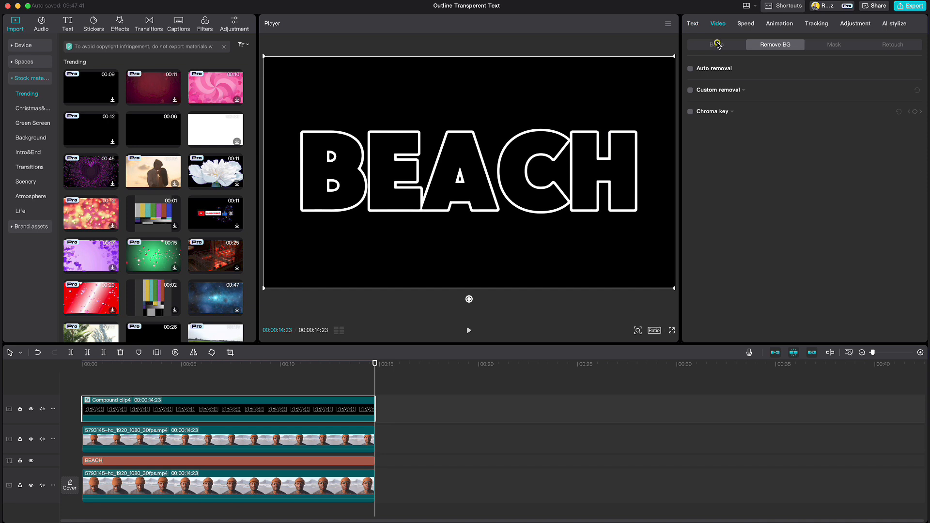
pyautogui.click(717, 45)
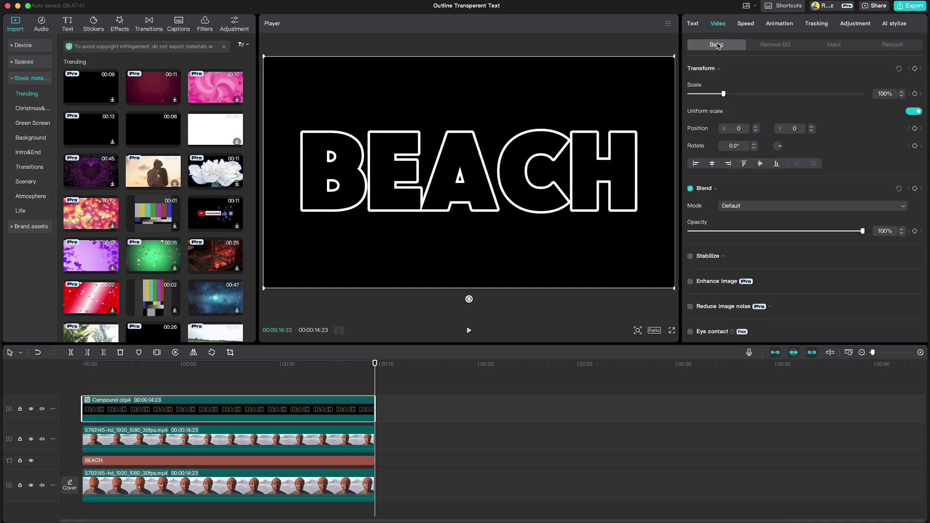
pyautogui.click(760, 207)
pyautogui.click(749, 326)
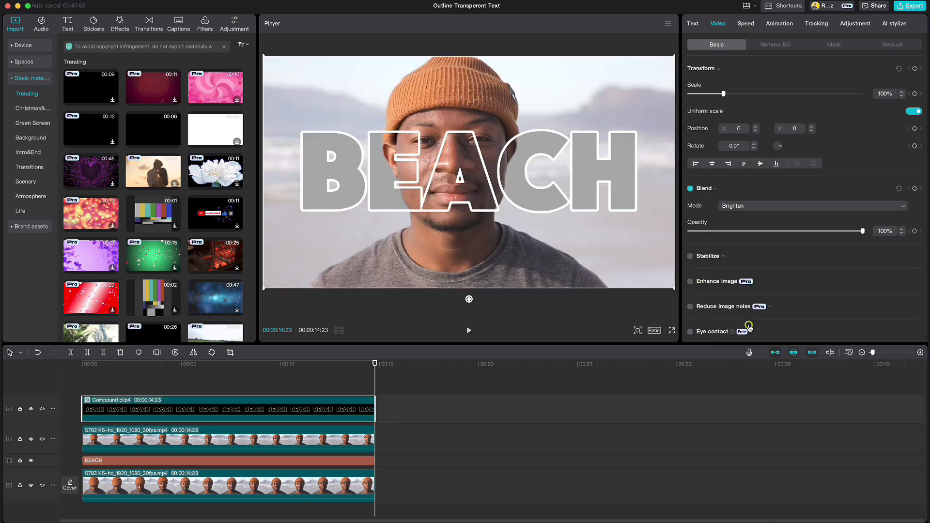
pyautogui.click(274, 376)
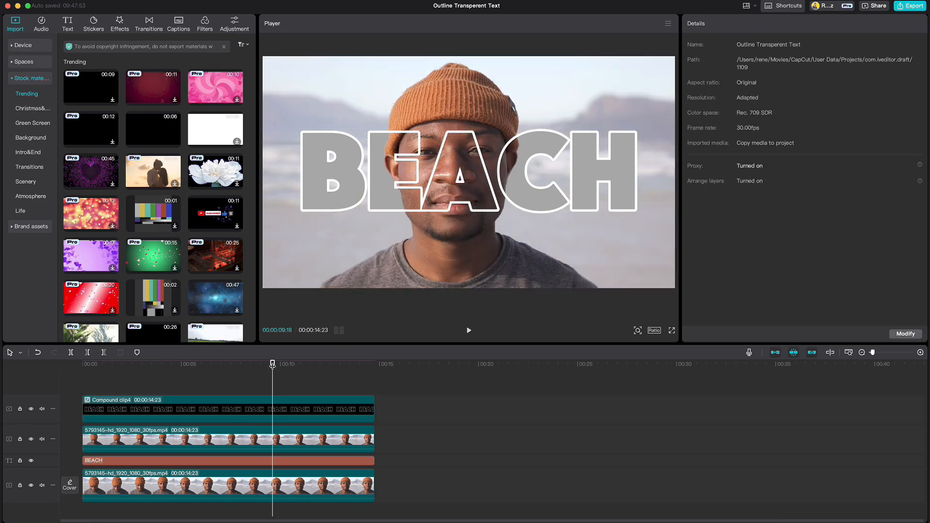